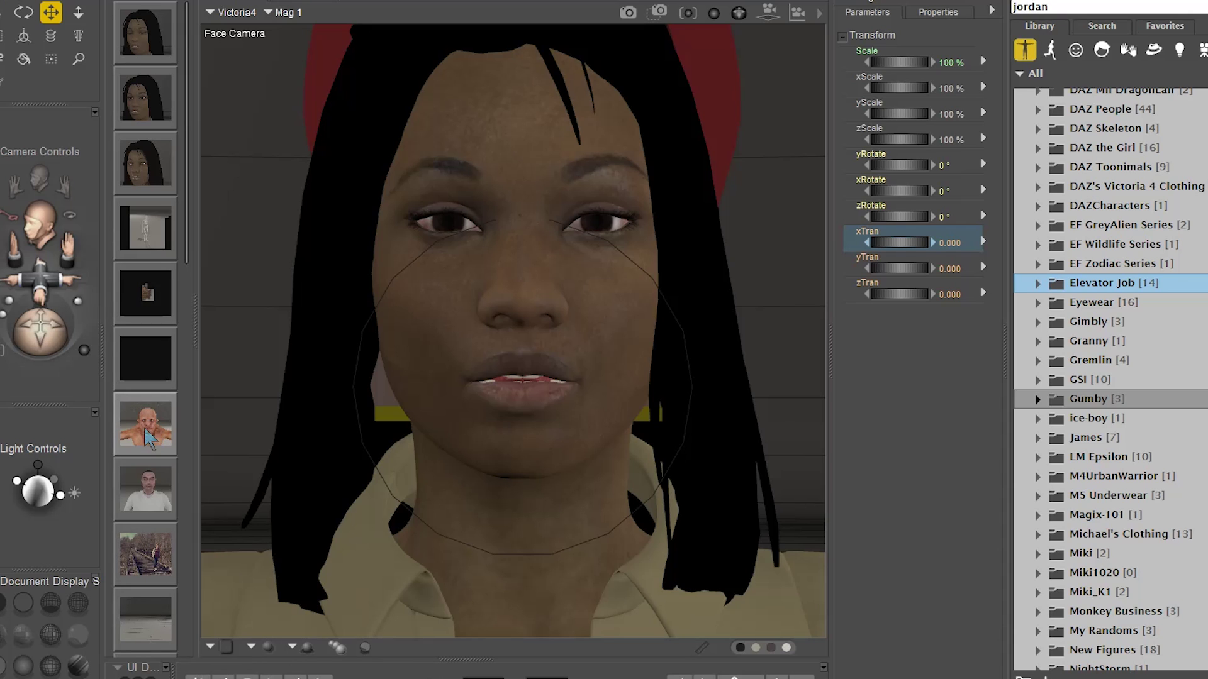
Review the recent renders of the bald man, the white mannequin, the man in a white T-shirt and the long-haired woman.
left_click(147, 421)
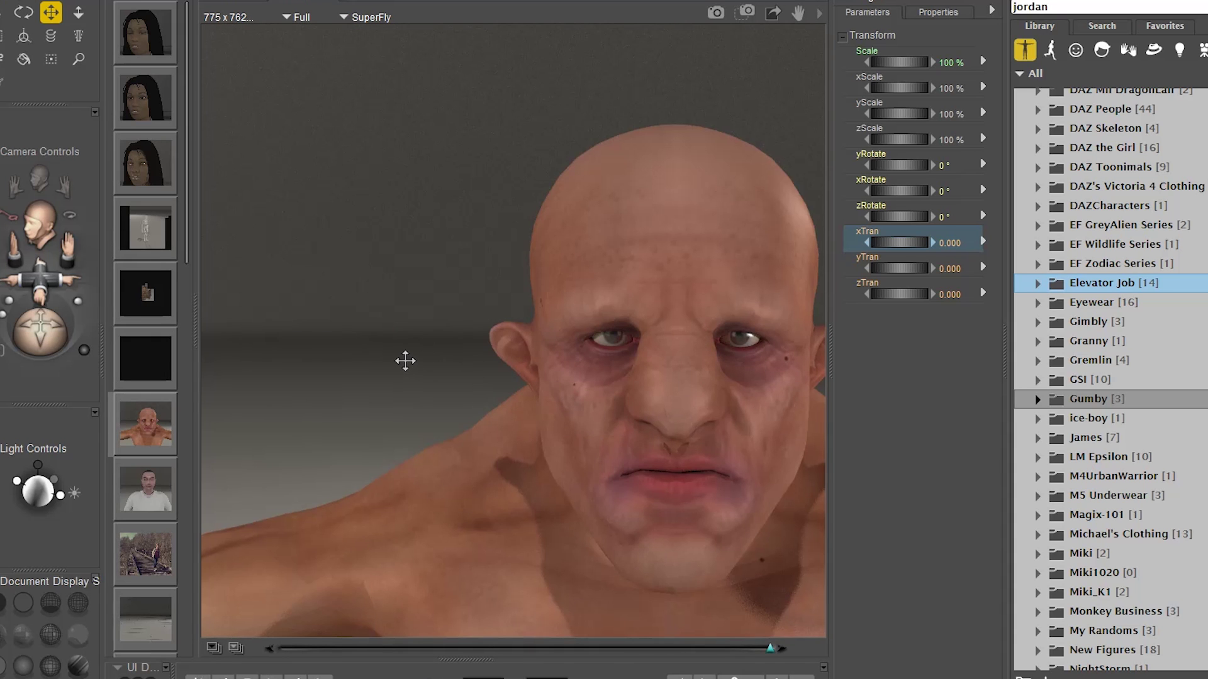
left_click_drag(404, 359, 345, 405)
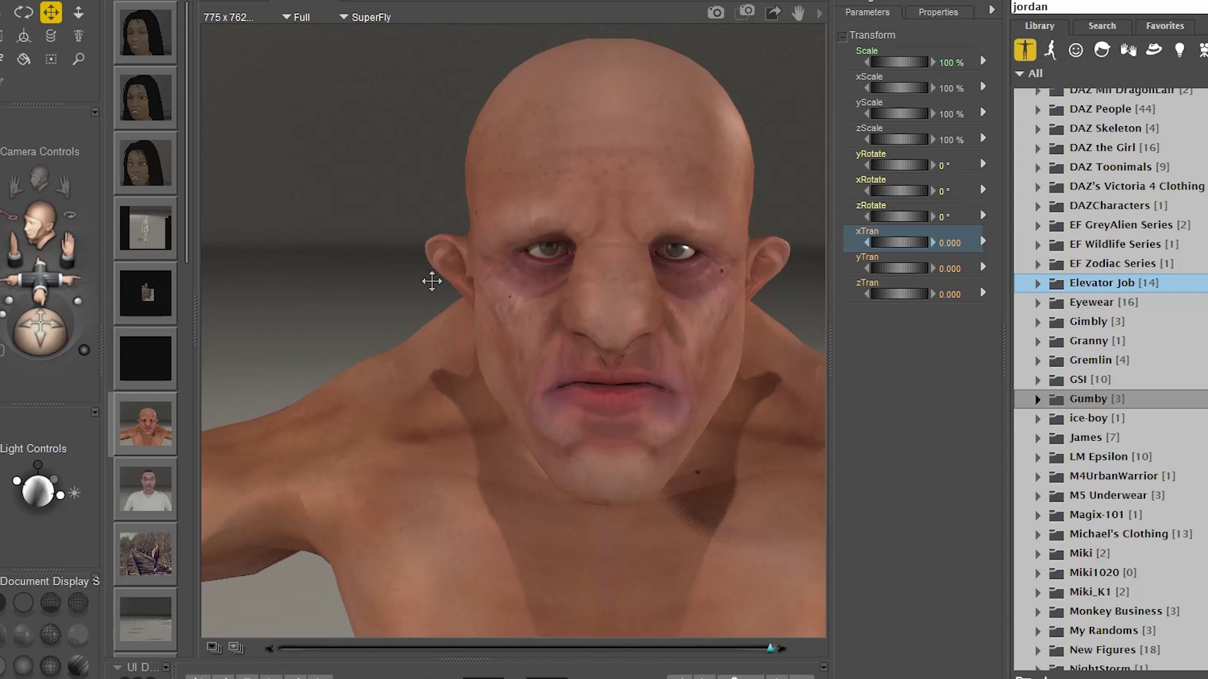
left_click(149, 248)
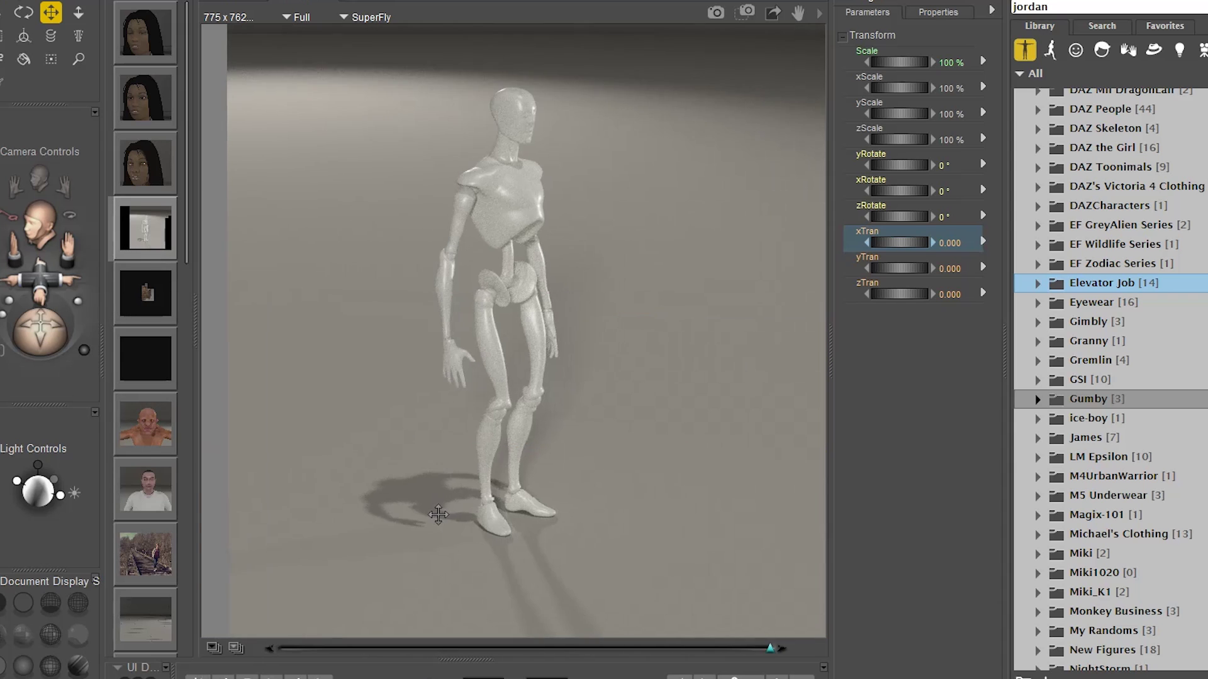
left_click(141, 488)
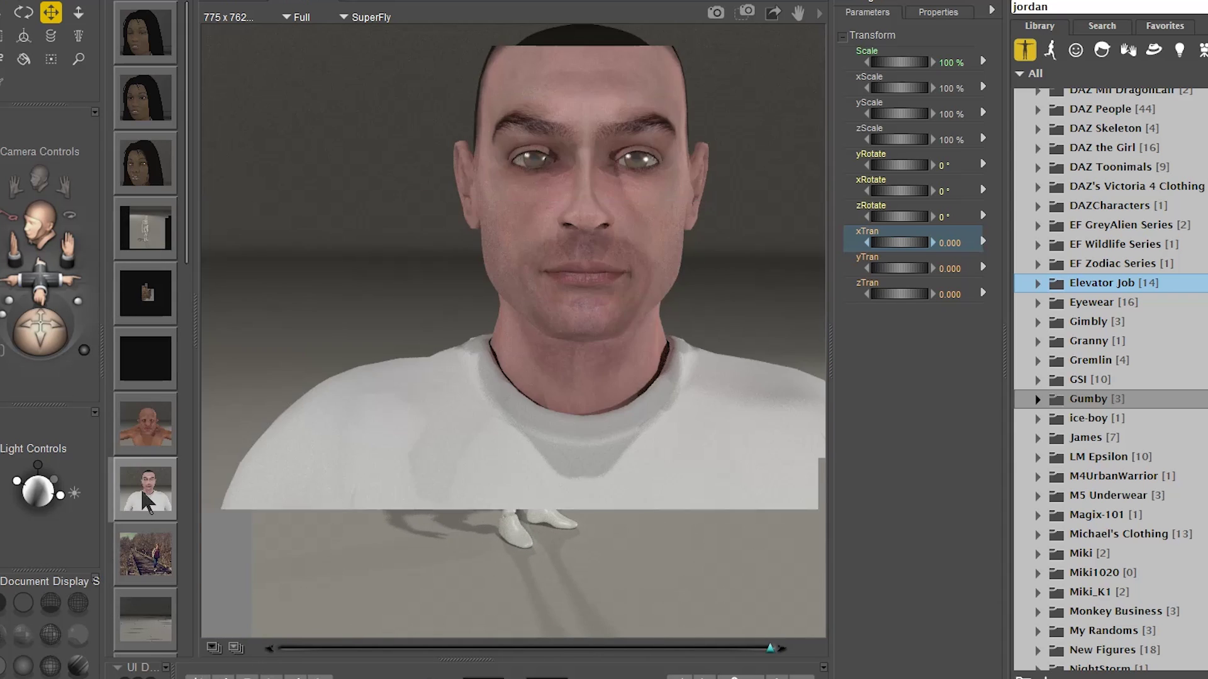
left_click_drag(438, 373, 423, 382)
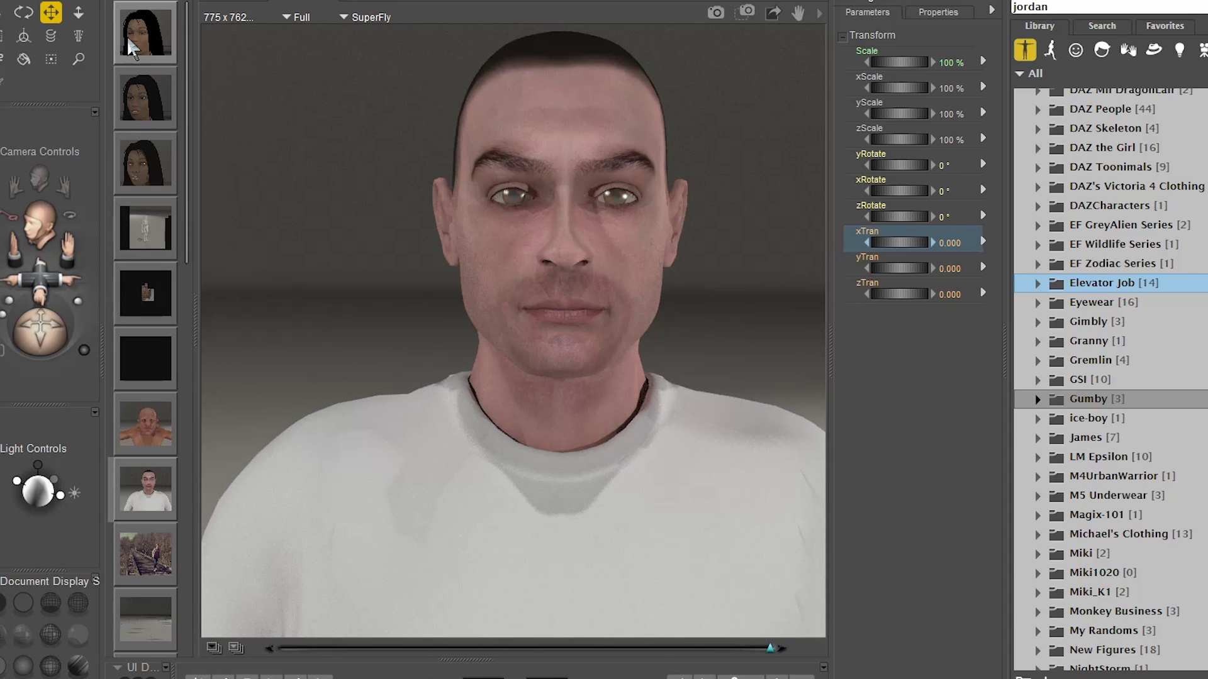
left_click(146, 39)
left_click_drag(447, 455, 504, 481)
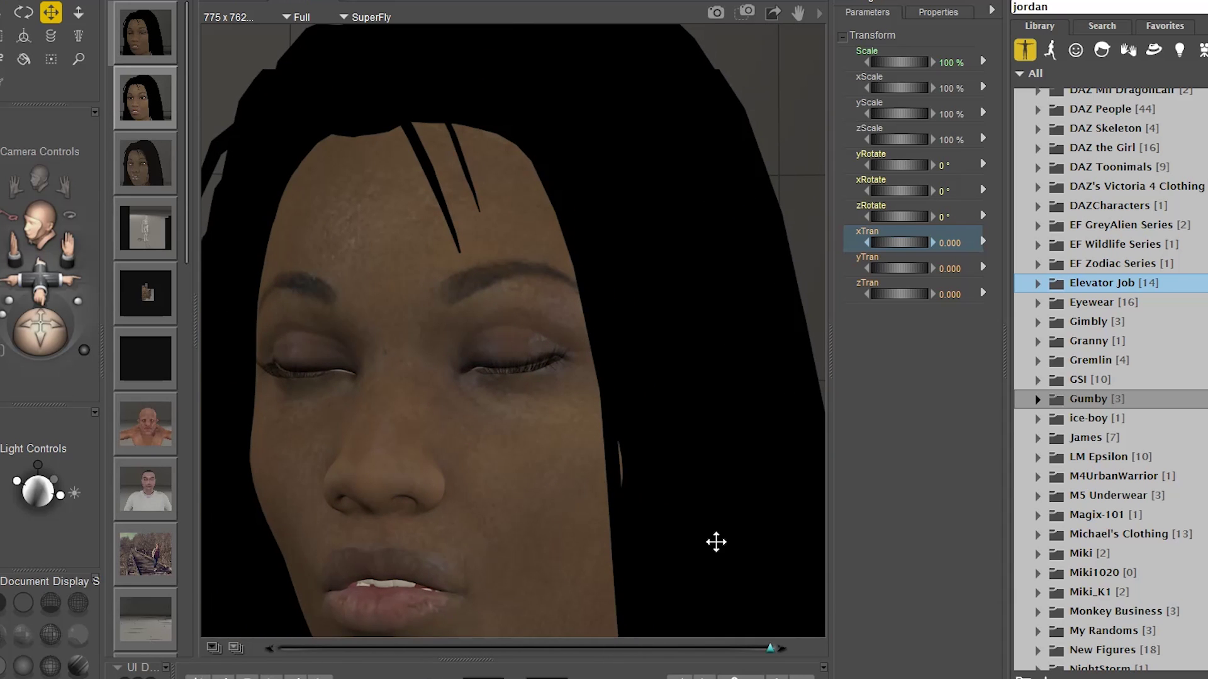
Return to the Face Camera, shift the selected part sideways to an xTran of about 0.224, and inspect the mouth close up.
left_click(43, 235)
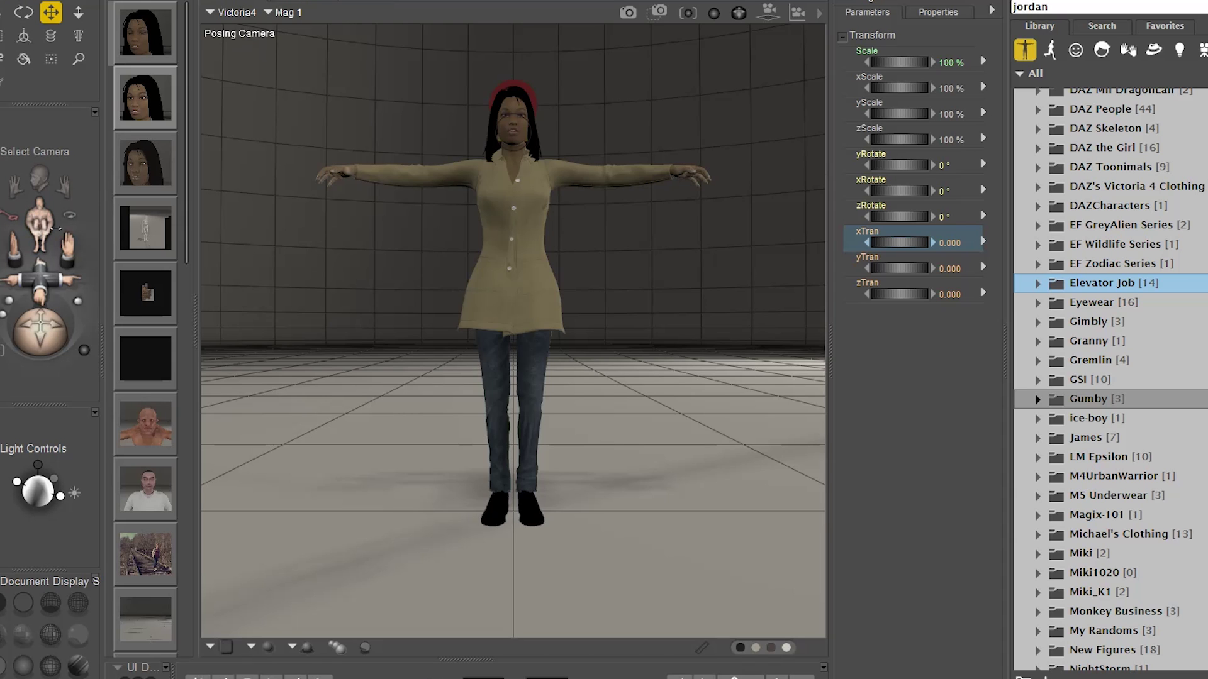
left_click(49, 217)
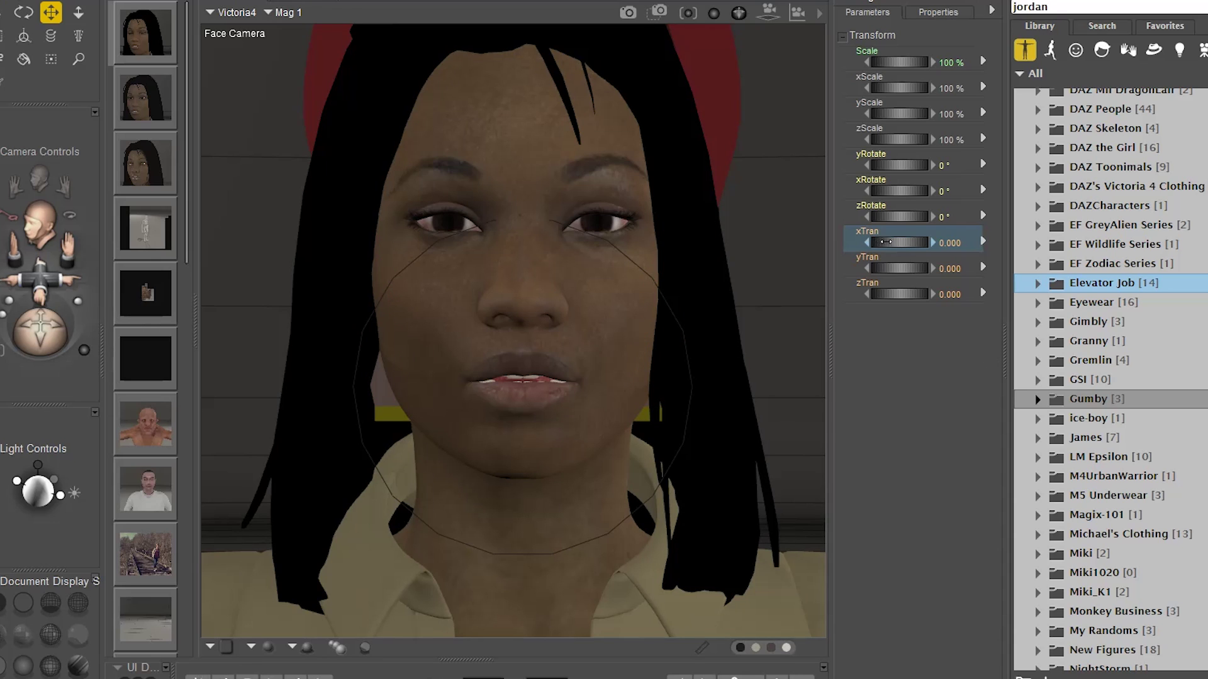
left_click_drag(899, 243, 913, 242)
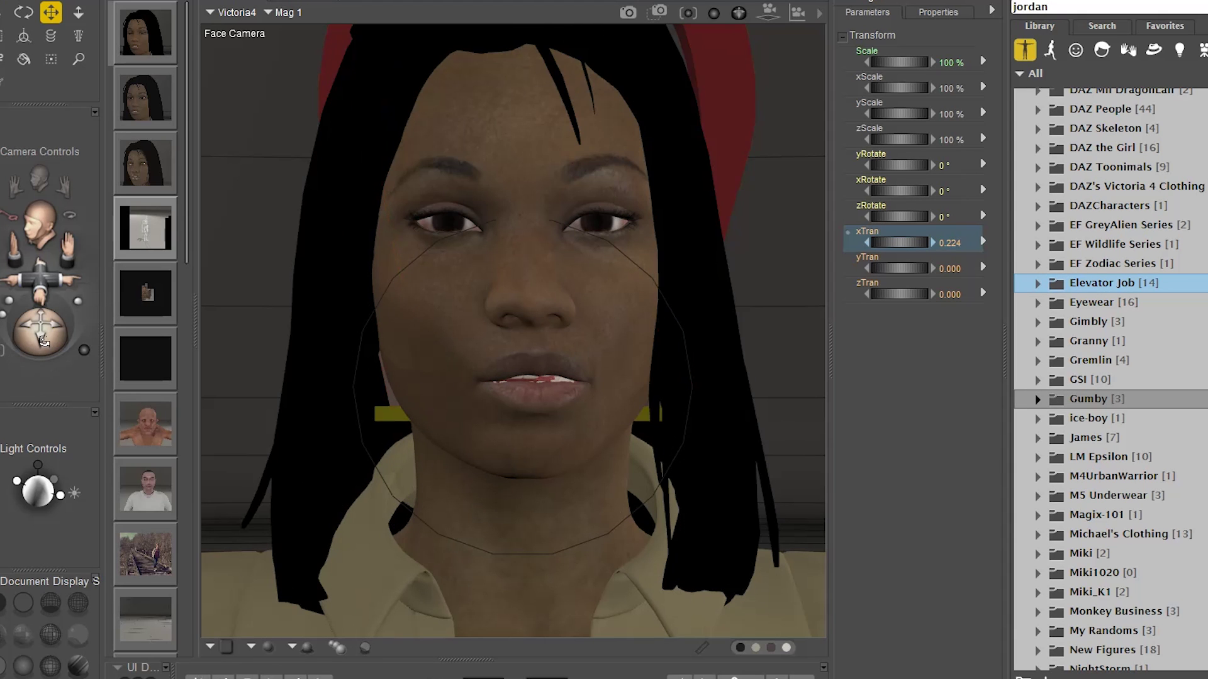
left_click_drag(52, 343, 56, 344)
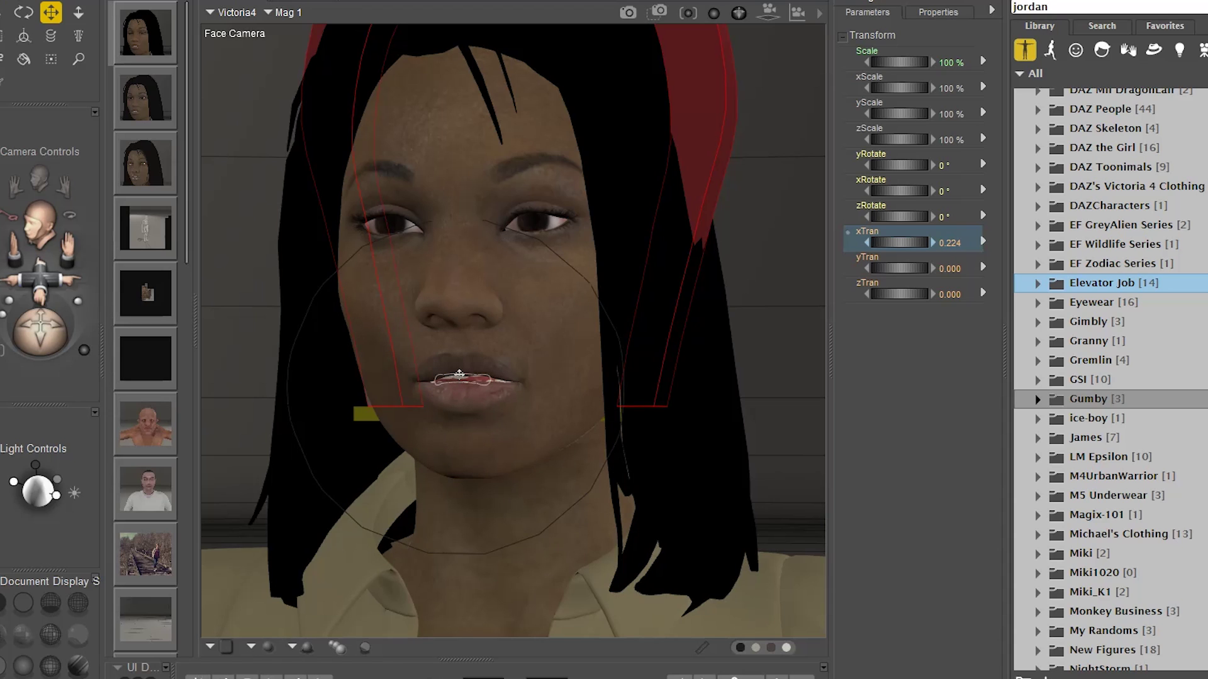
left_click_drag(38, 270, 113, 315)
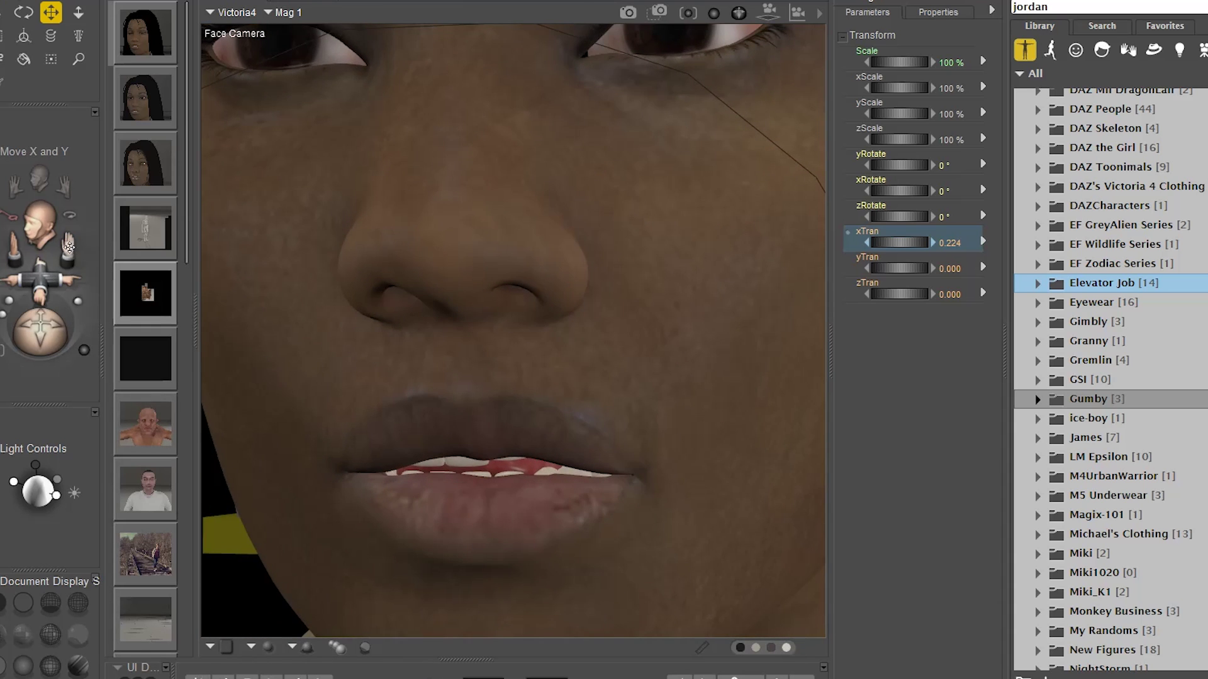
left_click_drag(69, 246, 69, 277)
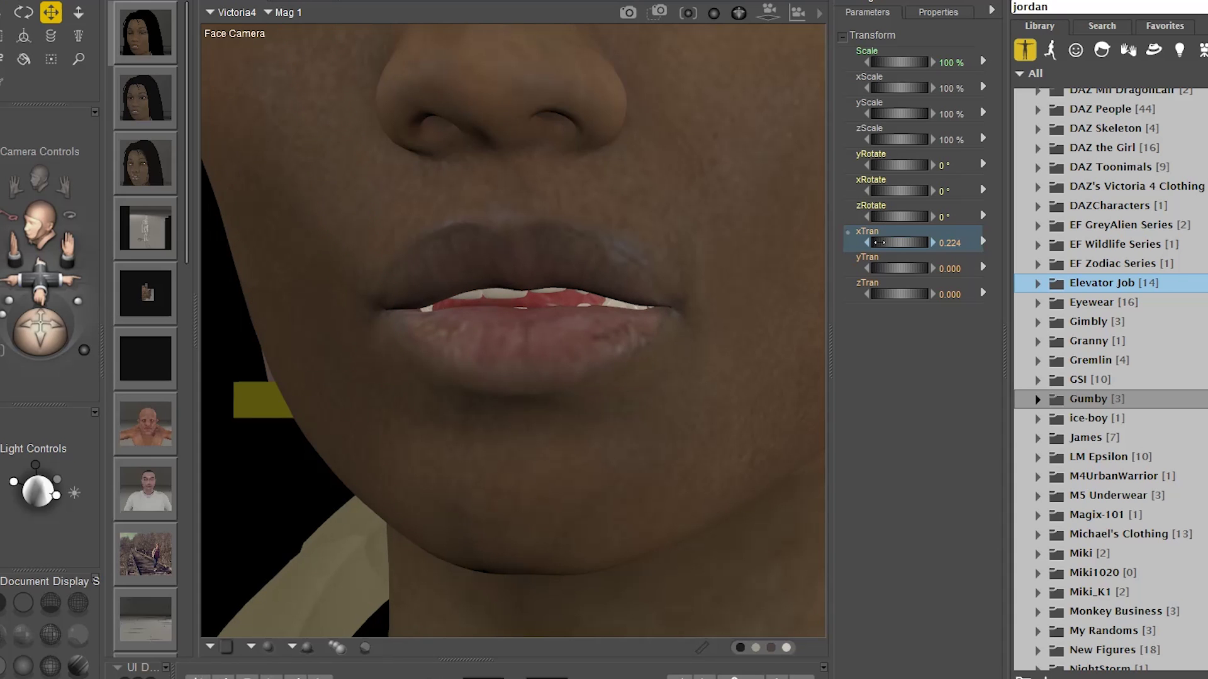
Shift the selected part back and reset its xTran to 0.
left_click_drag(900, 244, 882, 244)
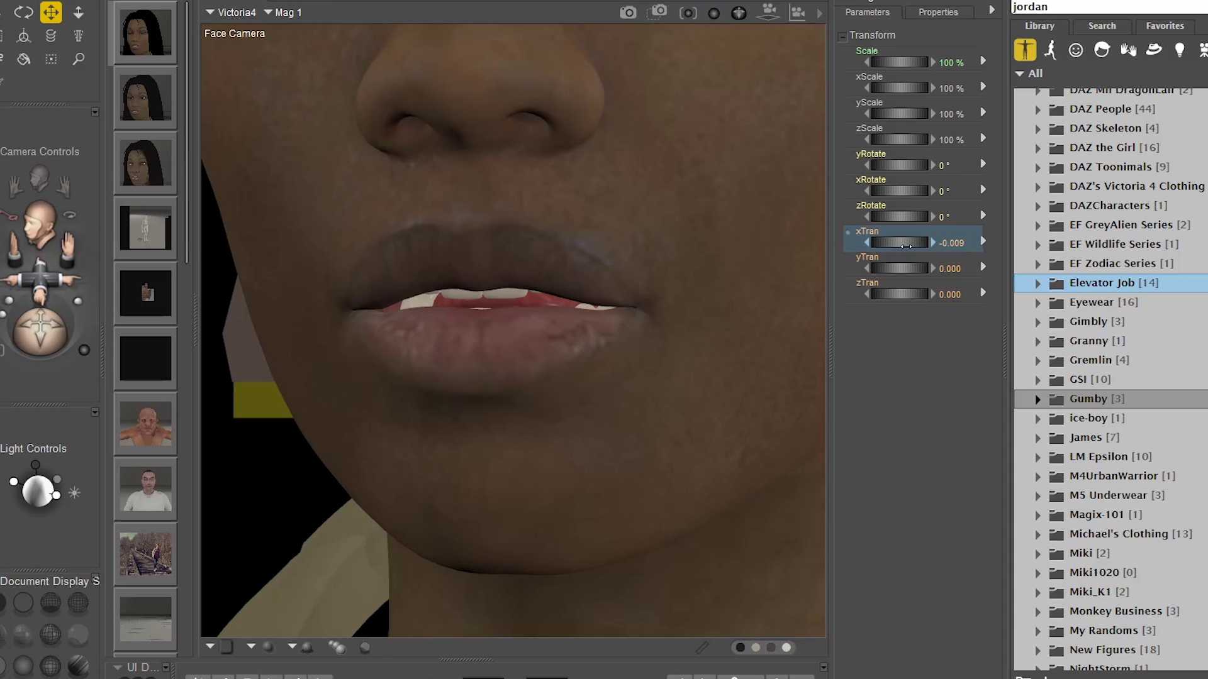
left_click(949, 243)
type("0")
key("Return")
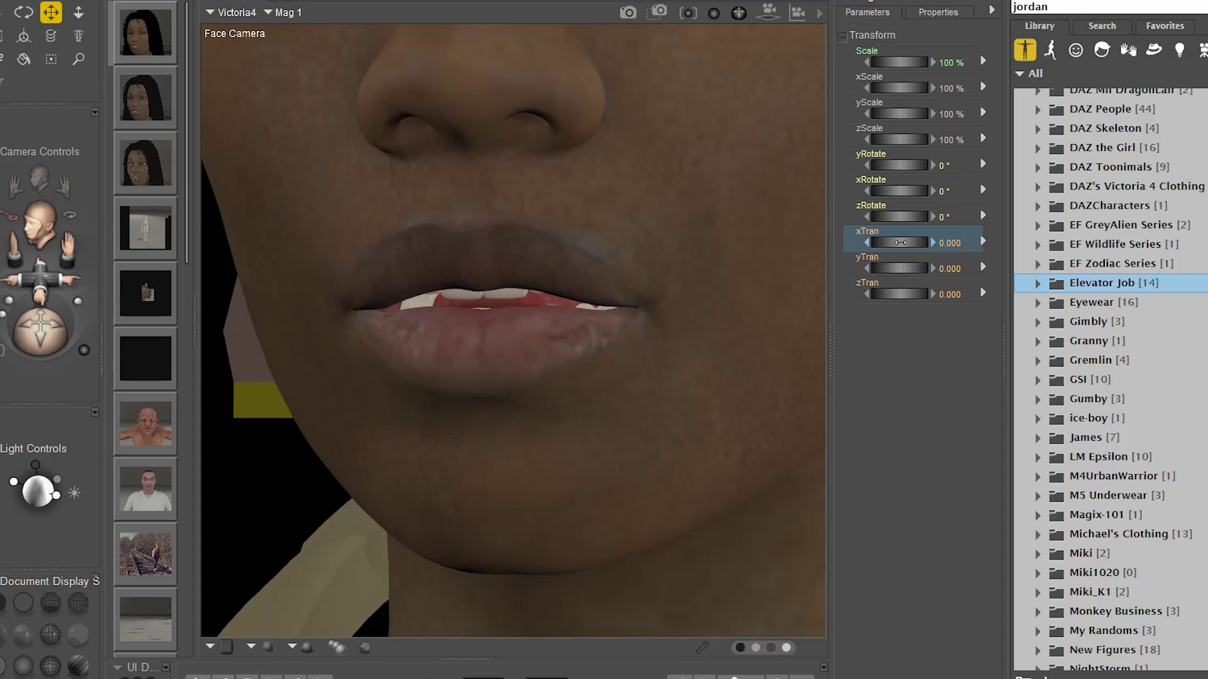
Set the selected part's xTran to about 0.129 and examine how the lips and teeth sit on the face.
left_click_drag(900, 243, 906, 243)
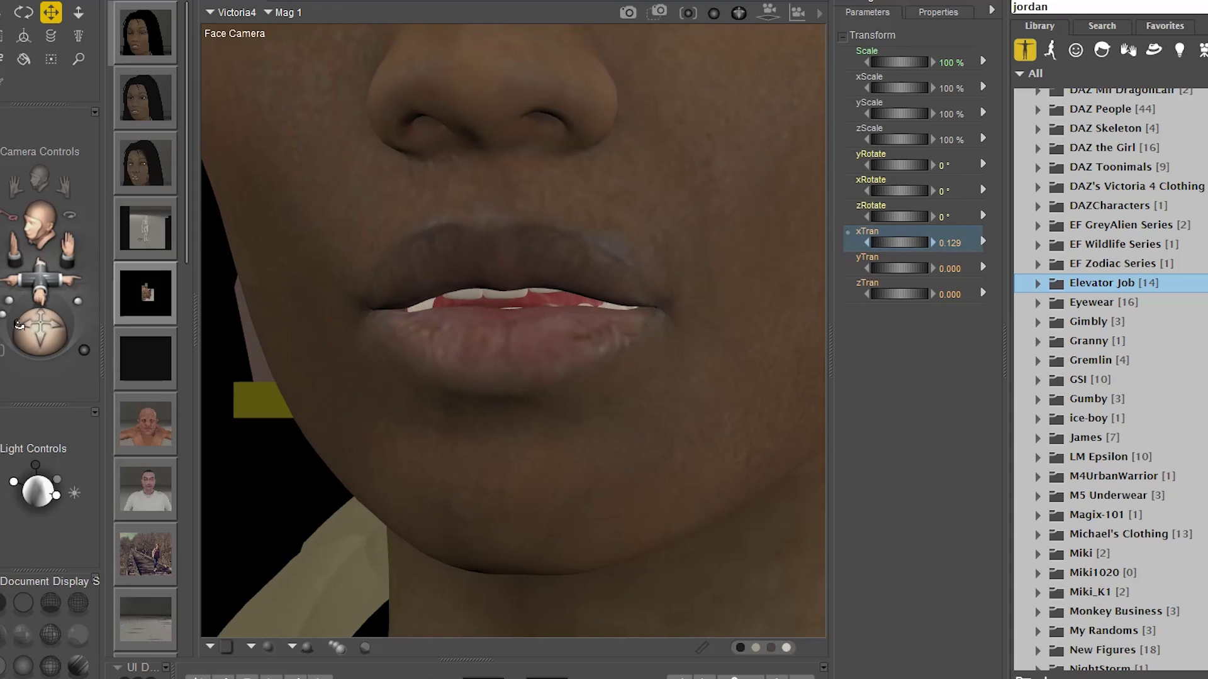
left_click_drag(42, 346, 55, 346)
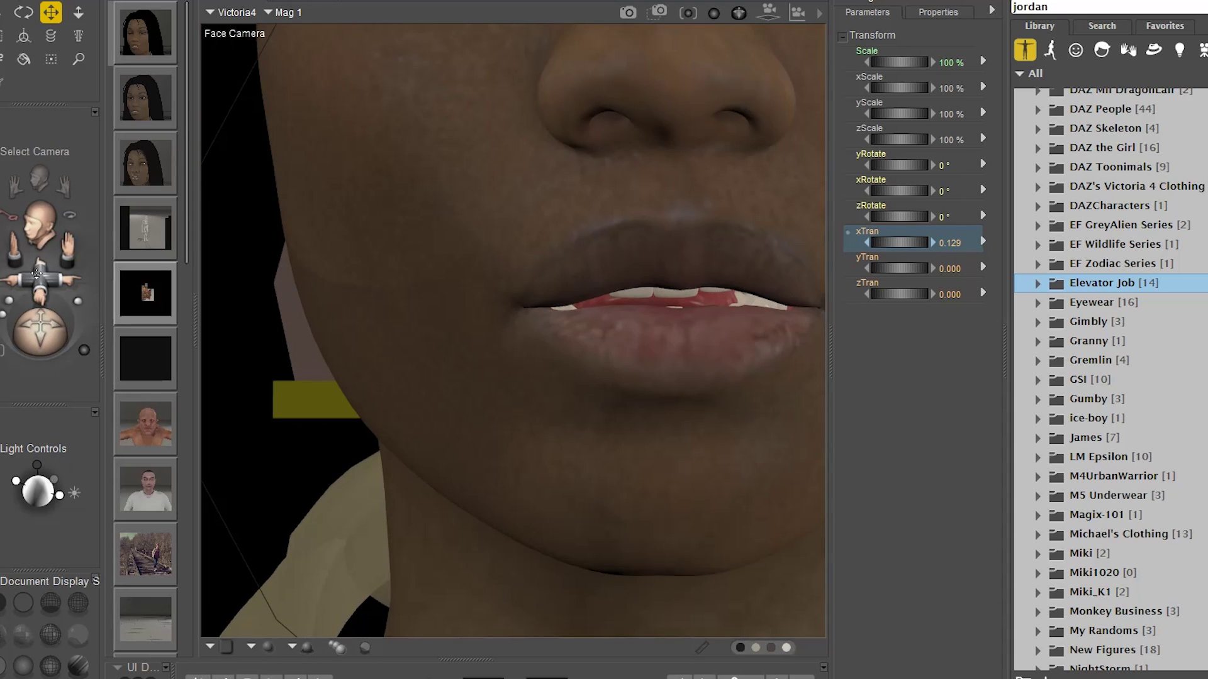
left_click_drag(35, 276, 39, 284)
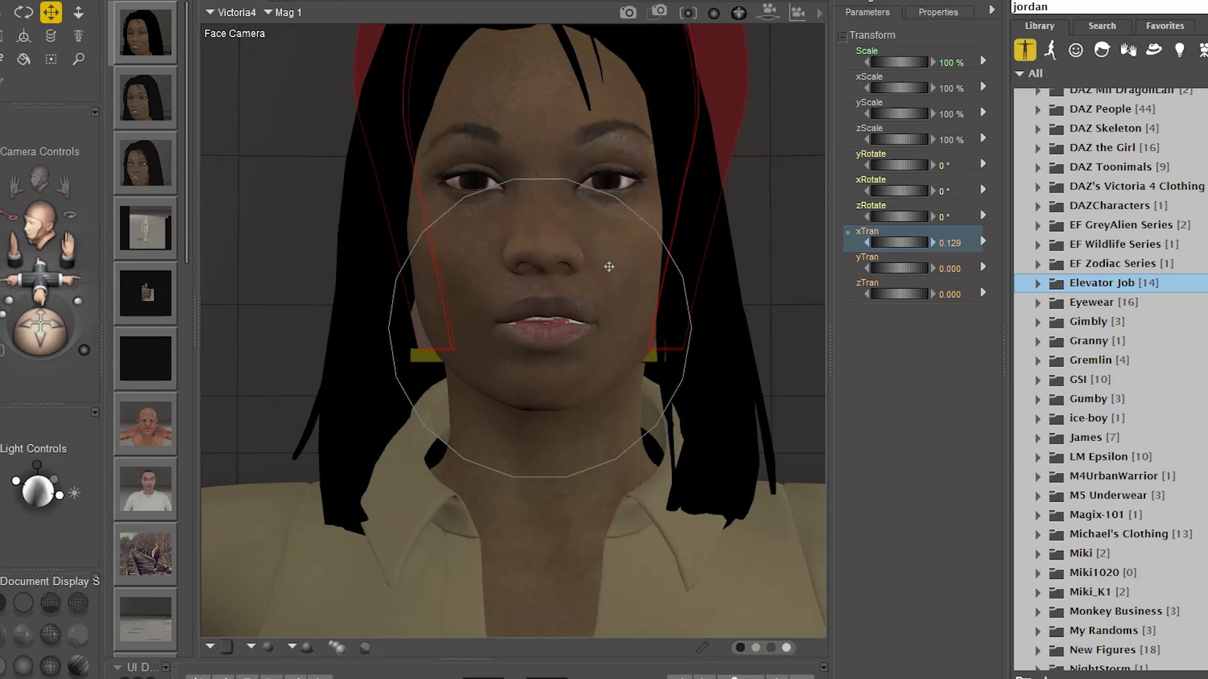
Increase the selected part's xTran to about 0.163 and check the mouth from three-quarter and front views.
mouse_move(900, 243)
left_mouse_down()
mouse_move(919, 243)
mouse_move(874, 243)
mouse_move(904, 243)
left_mouse_up()
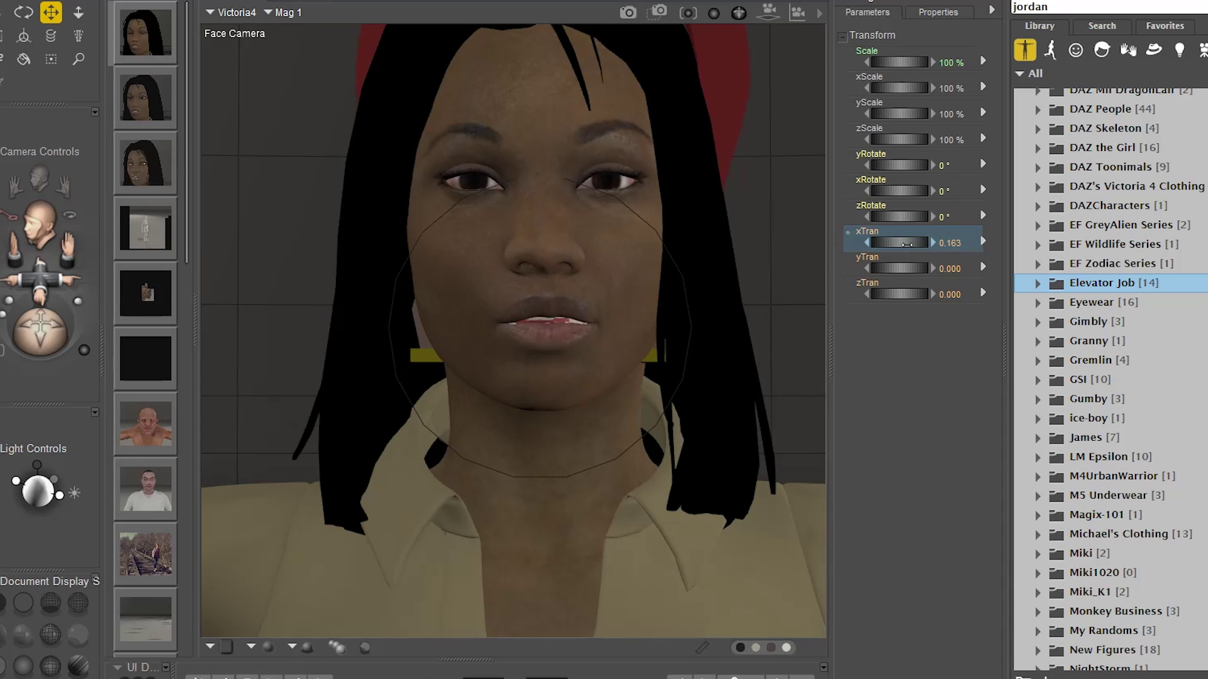
left_click_drag(42, 345, 29, 344)
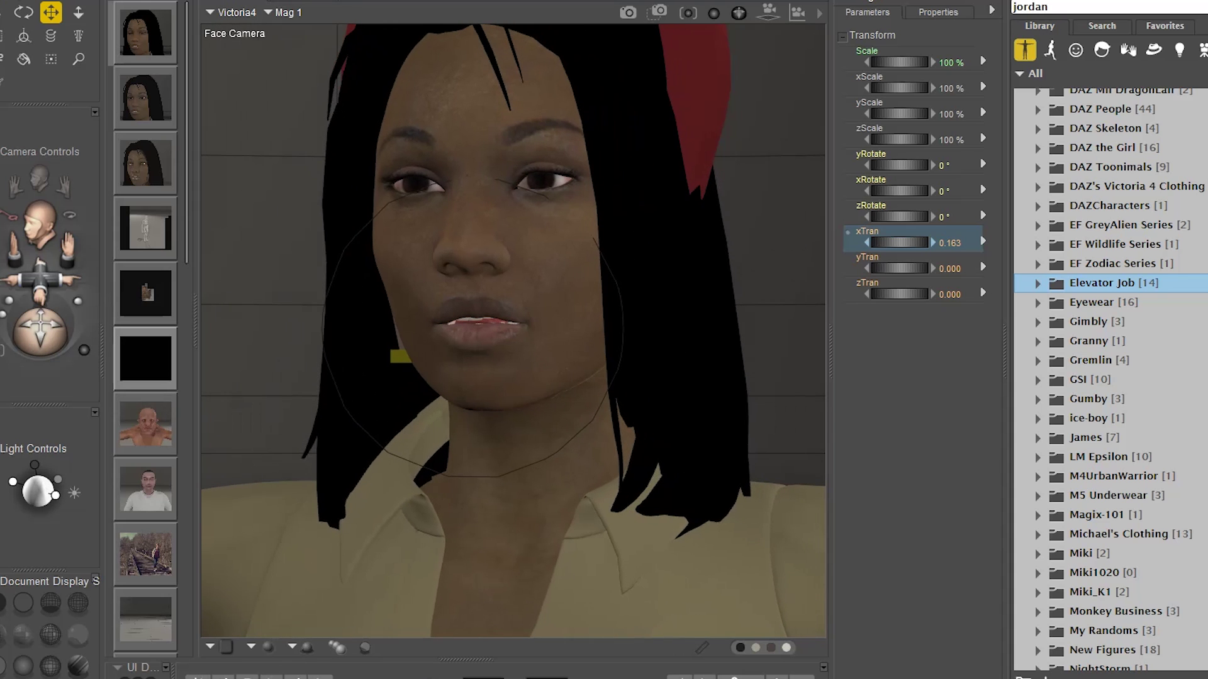
left_click_drag(46, 280, 59, 334)
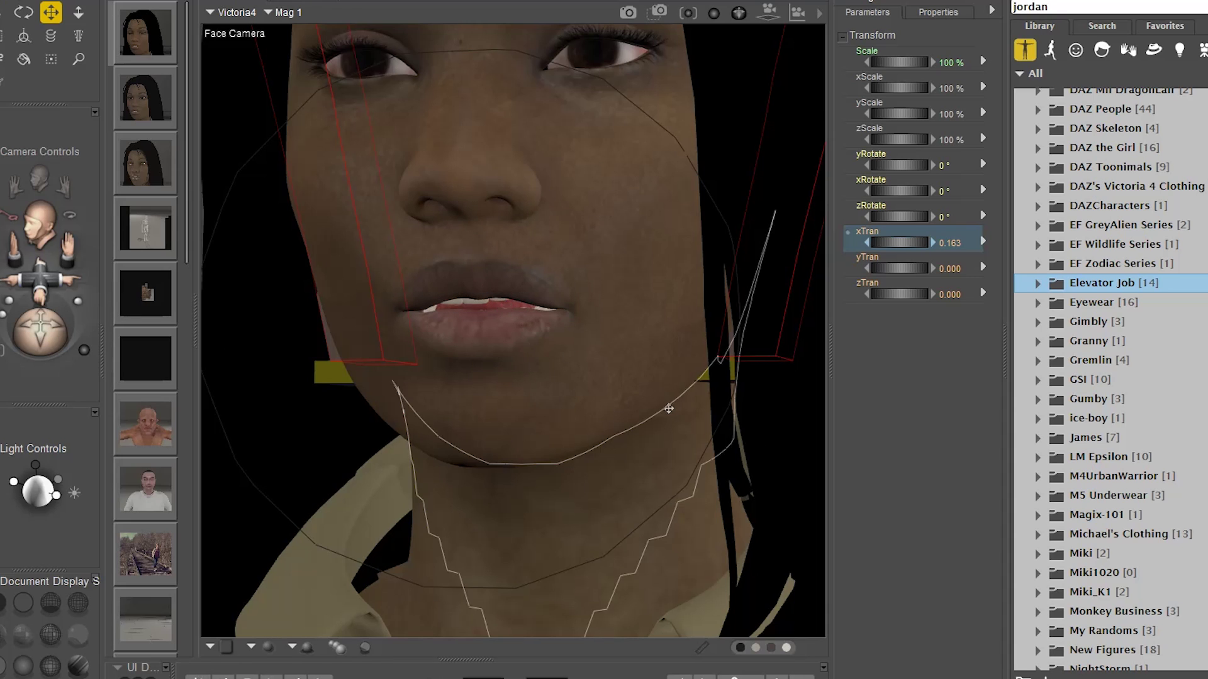
left_click_drag(55, 345, 79, 348)
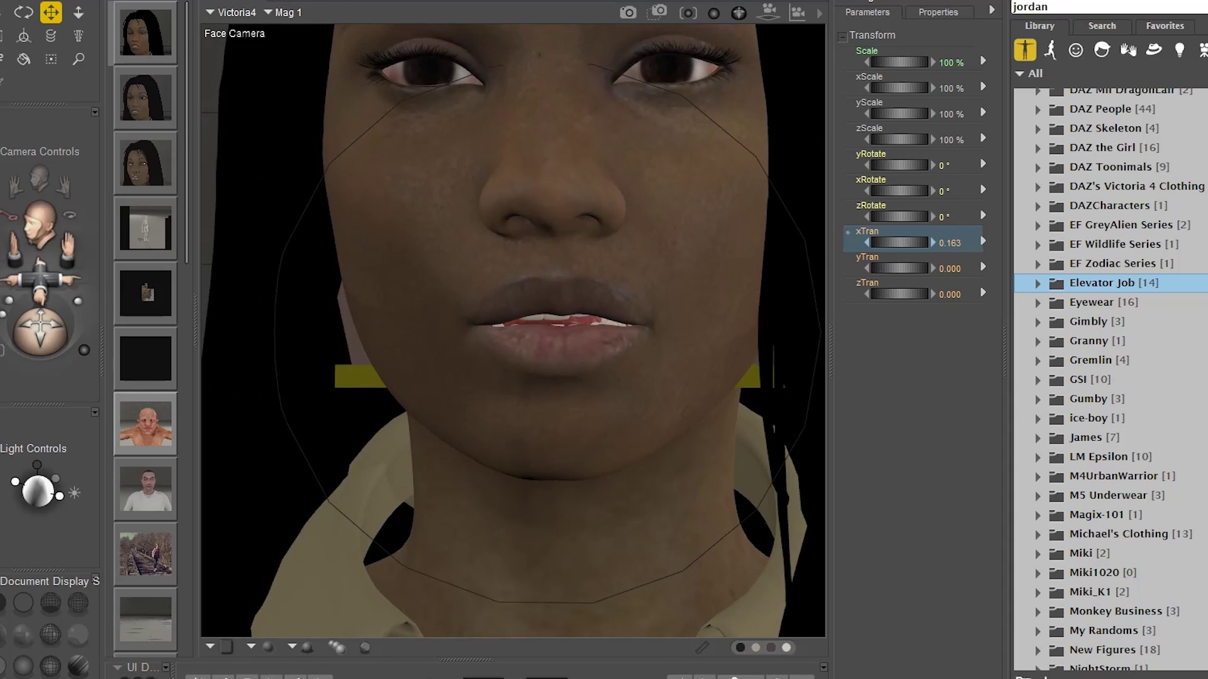
left_click_drag(36, 284, 39, 306)
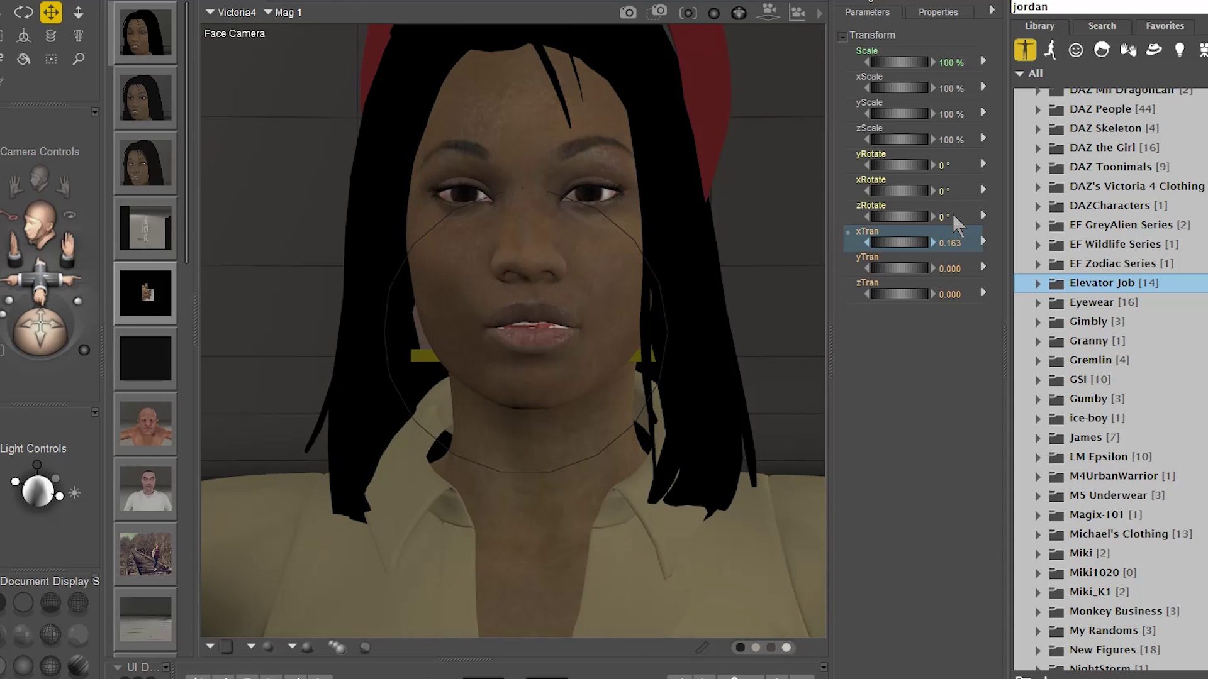
Enter 0 as the xTran value to restore the figure's original sideways placement.
left_click(948, 243)
type("0002")
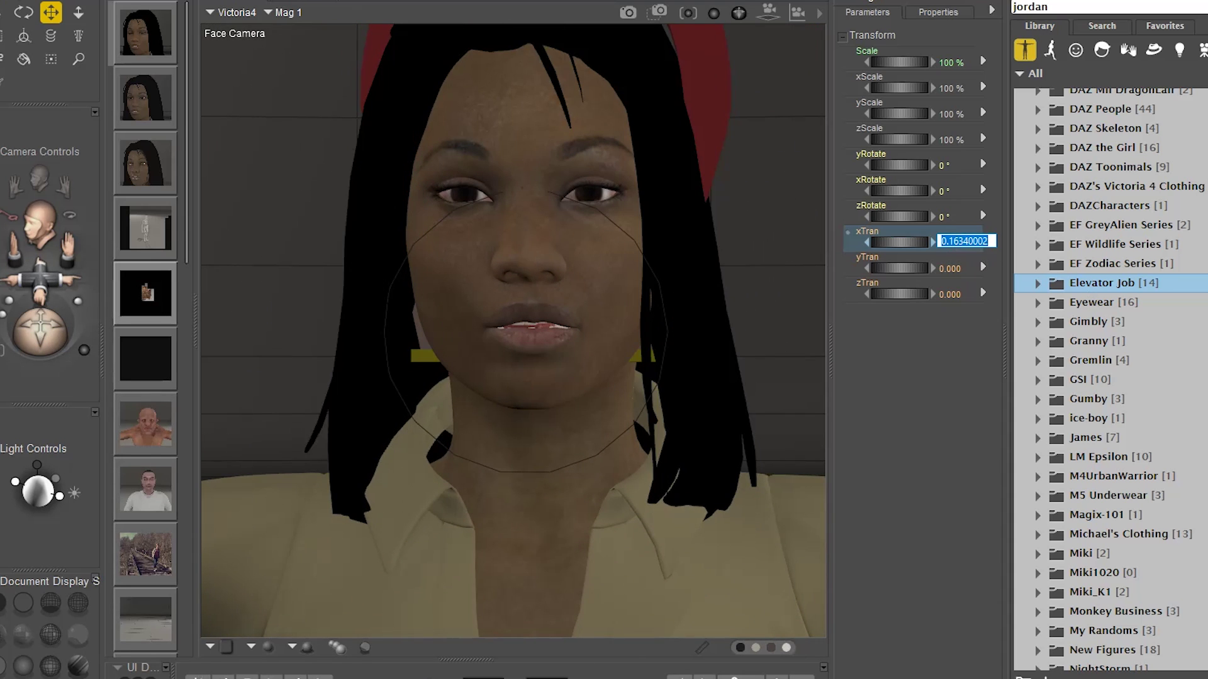
key("Return")
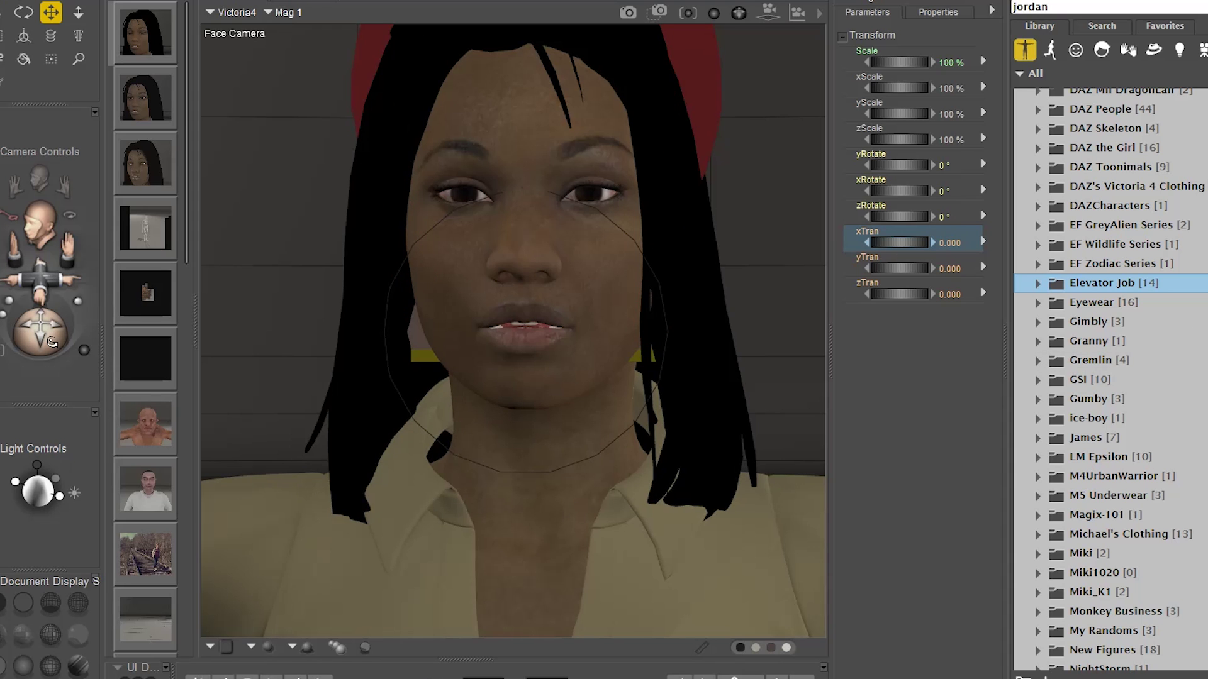
left_click_drag(50, 343, 43, 264)
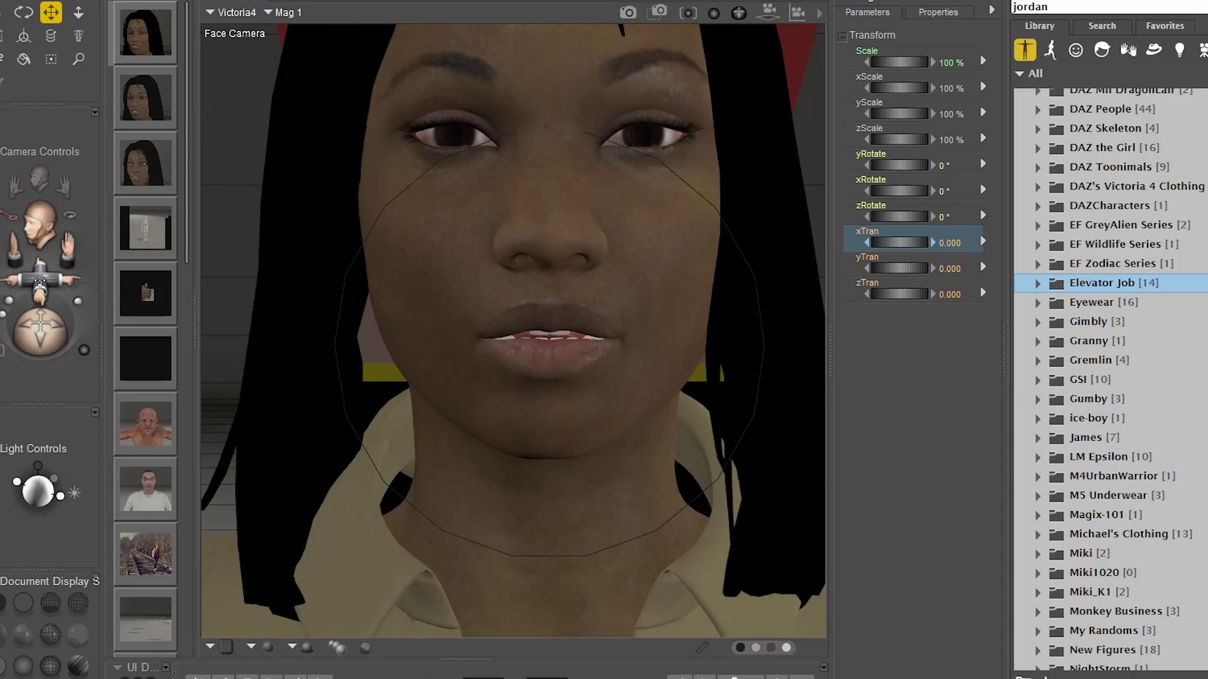
left_click_drag(41, 282, 51, 327)
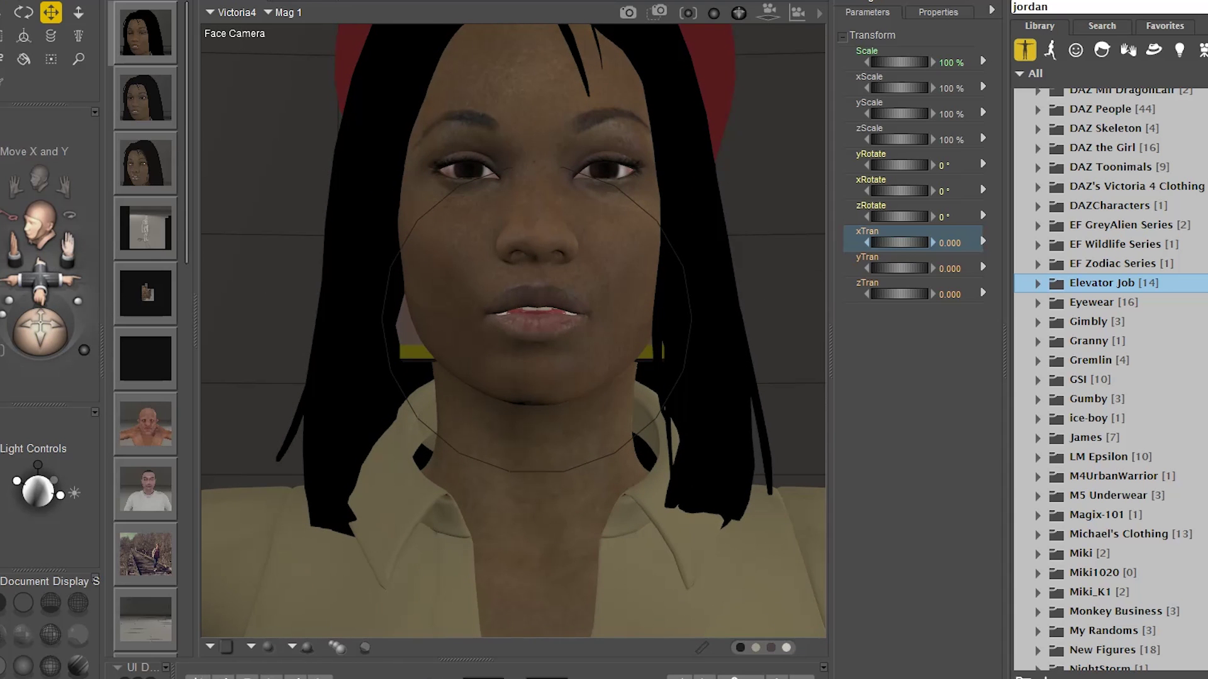
left_click_drag(69, 244, 70, 248)
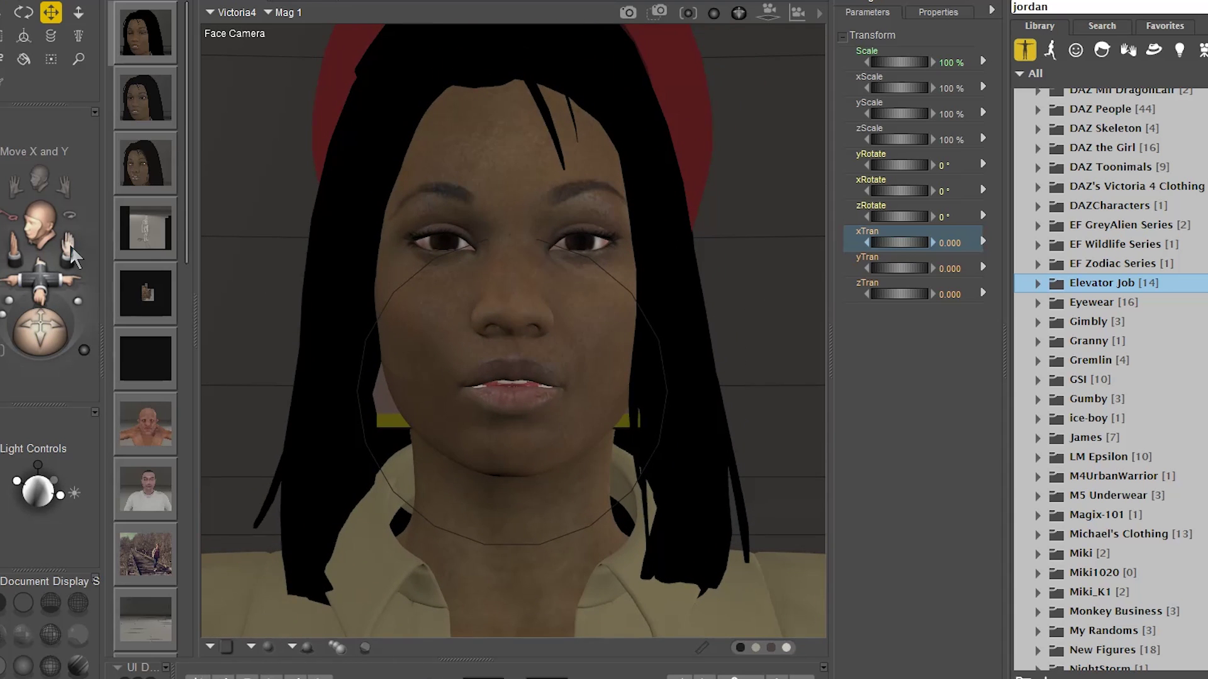